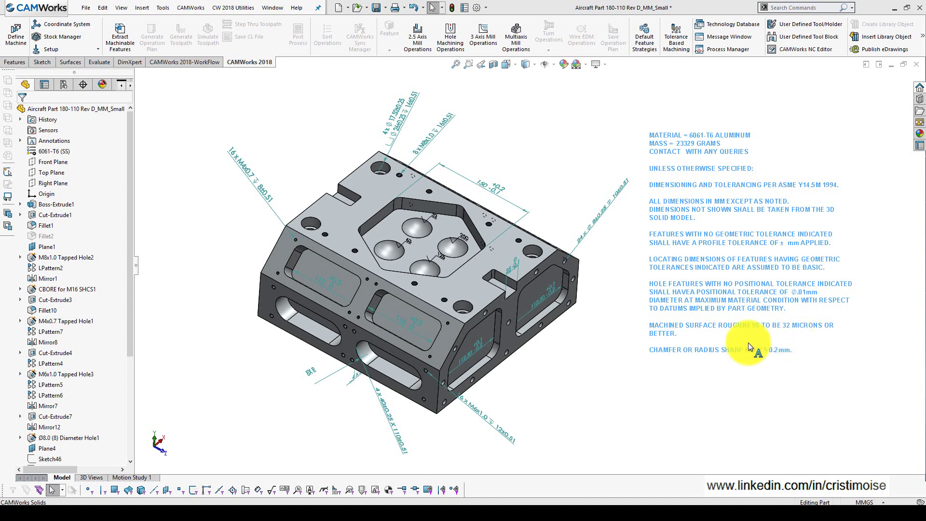
Widen the model tree pane, inspect the dimensioned part from another angle and show its CAMWorks feature tree.
{"action": "left_click_drag", "start_coordinate": [135, 273], "coordinate": [185, 270]}
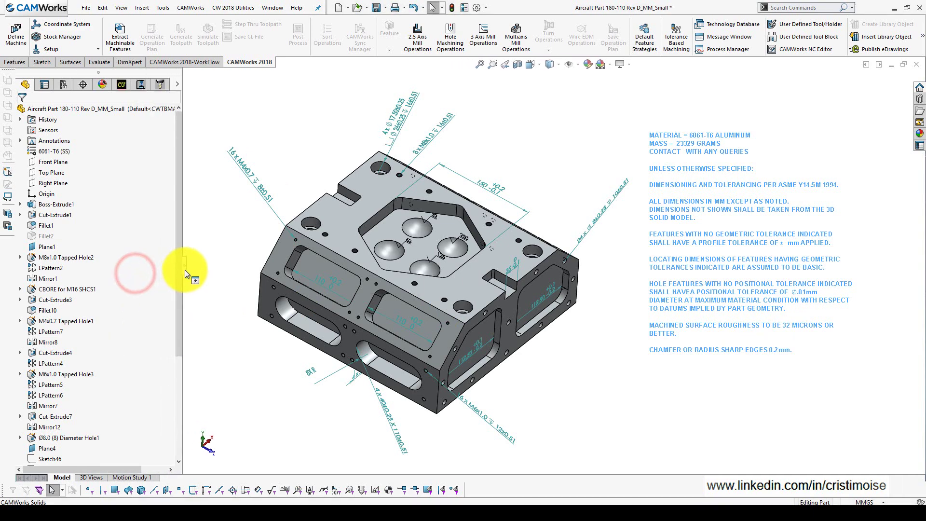
{"action": "left_click", "coordinate": [678, 42]}
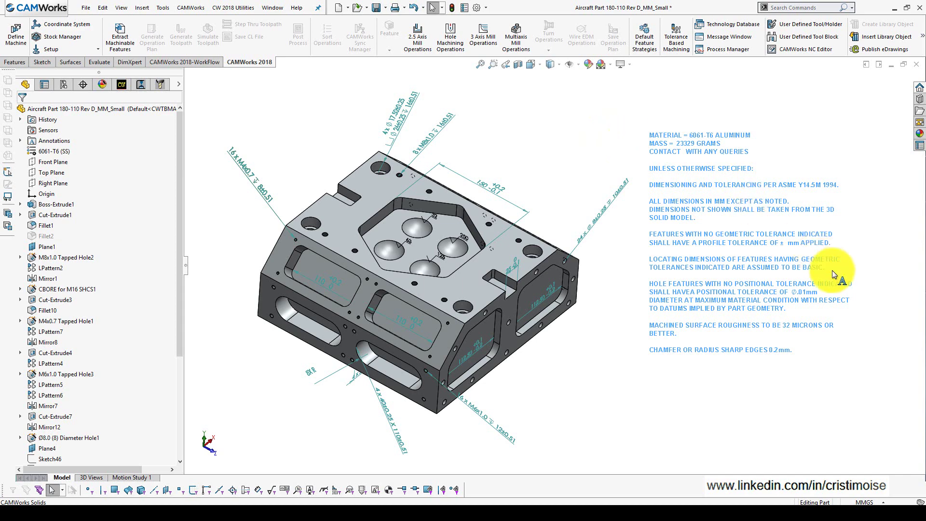
{"action": "middle_click_drag", "start_coordinate": [578, 285], "coordinate": [562, 271]}
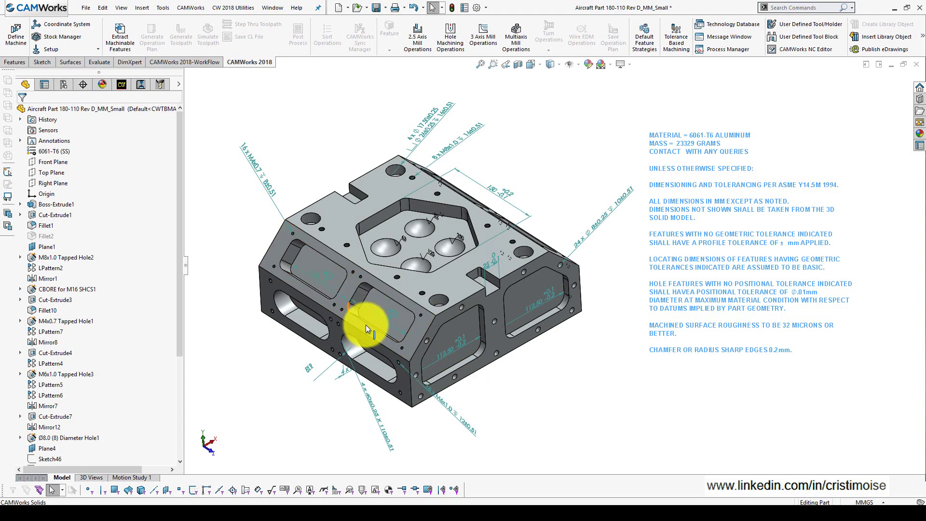
{"action": "middle_click_drag", "start_coordinate": [693, 225], "coordinate": [720, 205], "text": "ctrl"}
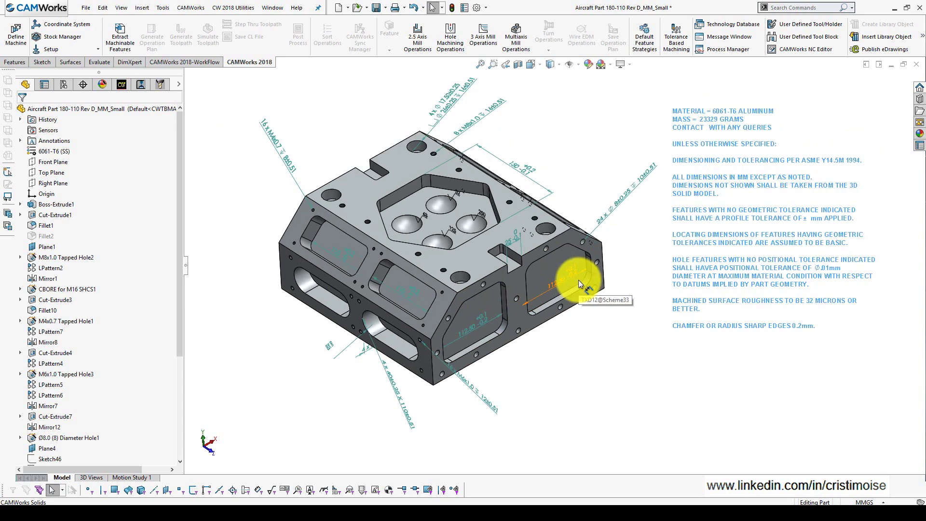
{"action": "left_click", "coordinate": [121, 86]}
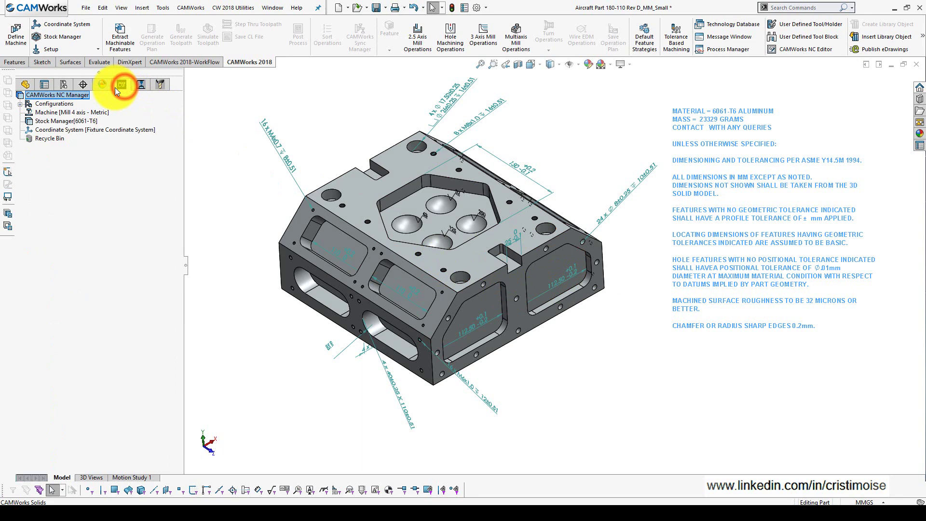
Load Tolerance Based Machining and open its settings at the millimetre tolerance ranges.
{"action": "left_click", "coordinate": [676, 43]}
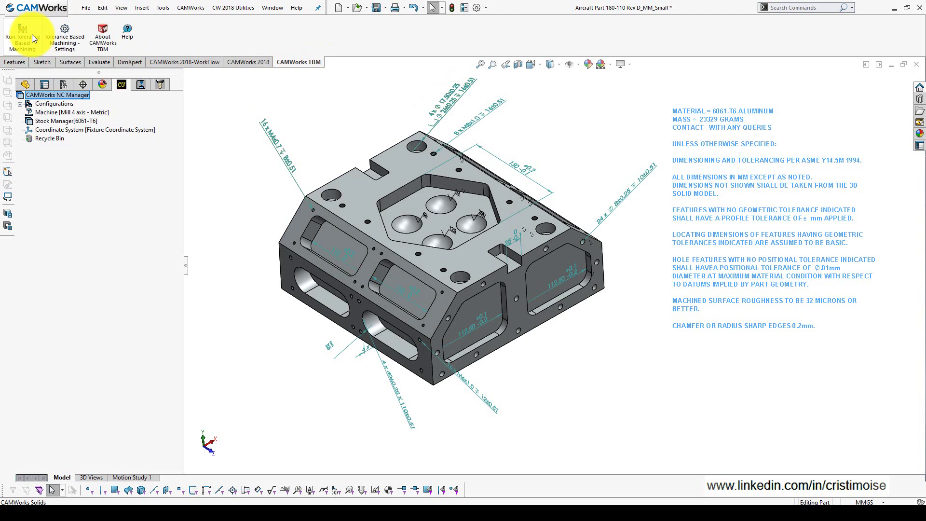
{"action": "left_click", "coordinate": [75, 45]}
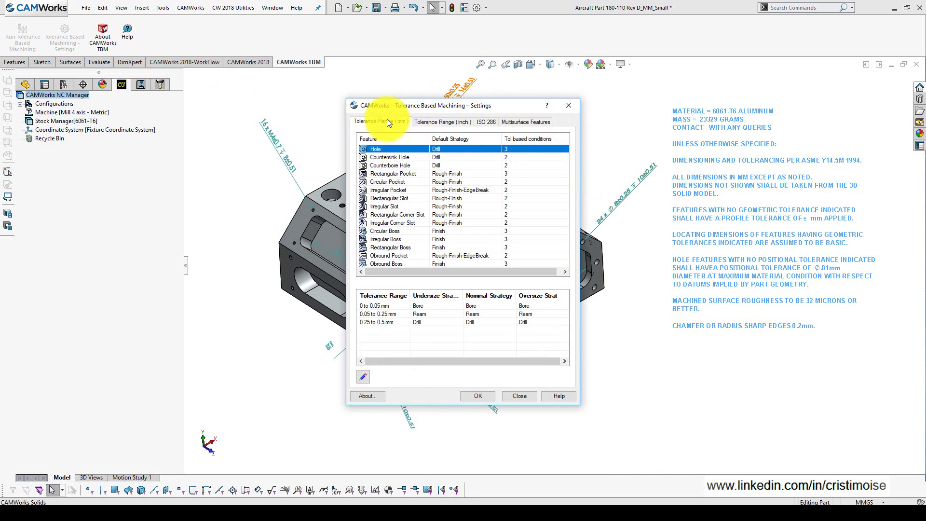
{"action": "left_click", "coordinate": [455, 121]}
{"action": "left_click", "coordinate": [405, 120]}
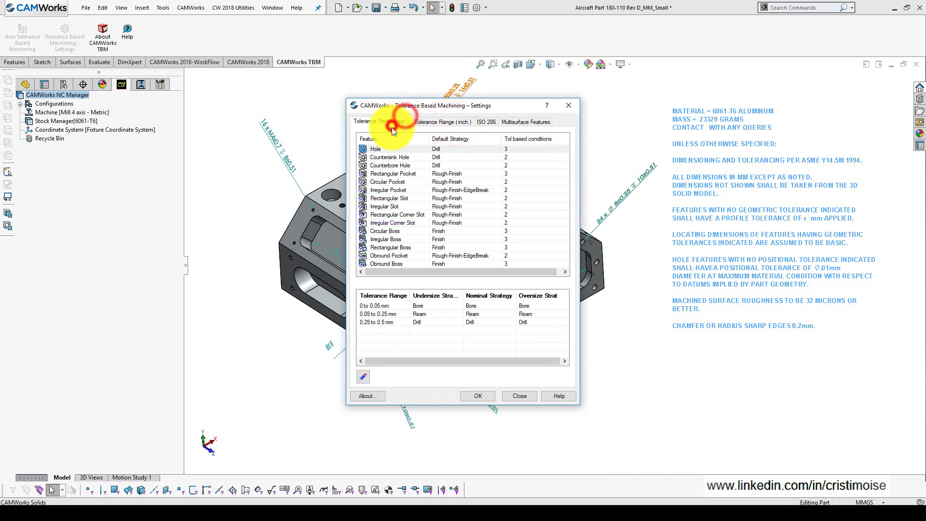
Review the tolerance-based strategies for countersink holes, counterbore holes, circular pockets and holes, including the inch ranges and ISO 286 designations.
{"action": "left_click", "coordinate": [402, 156]}
{"action": "left_click", "coordinate": [400, 165]}
{"action": "left_click", "coordinate": [398, 182]}
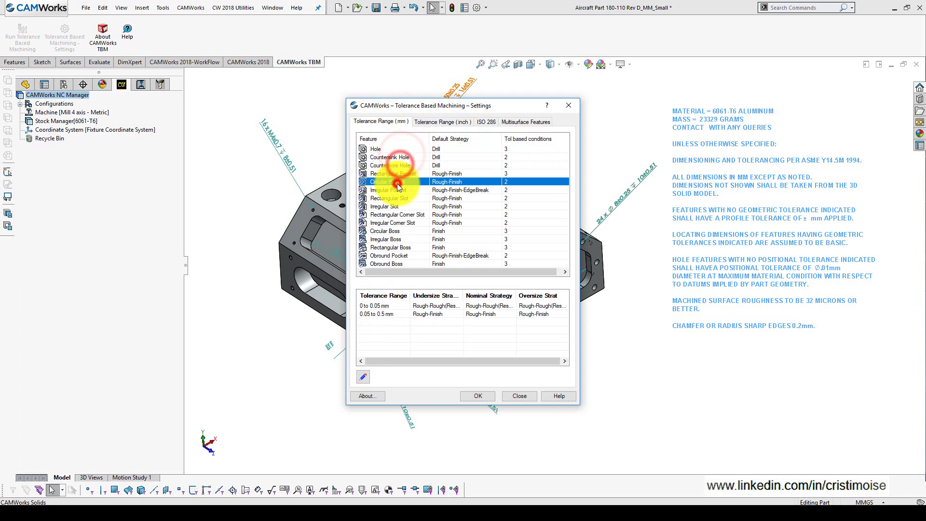
{"action": "left_click", "coordinate": [390, 149]}
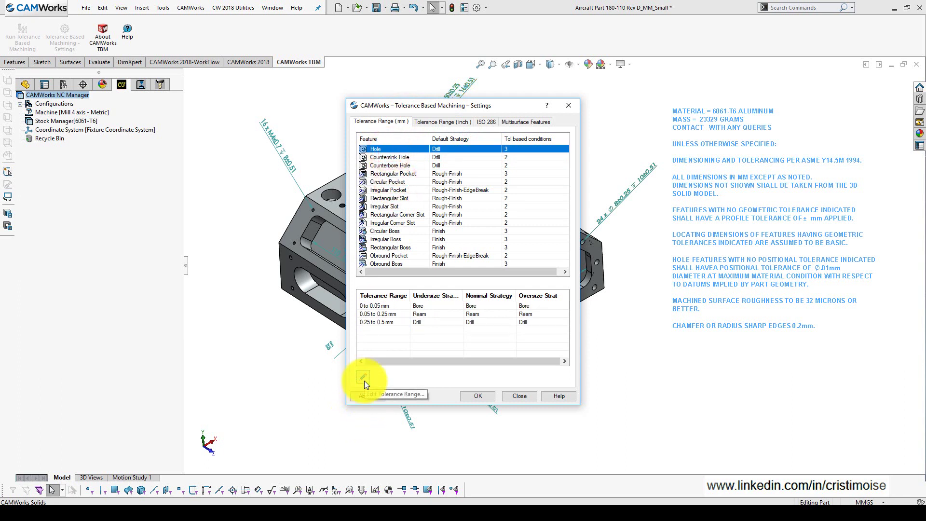
{"action": "left_click", "coordinate": [375, 306]}
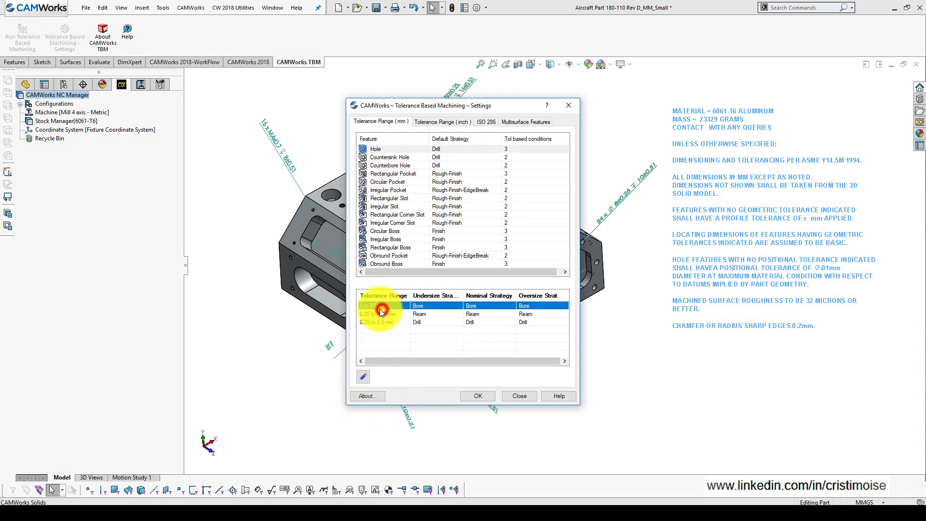
{"action": "left_click", "coordinate": [445, 120]}
{"action": "left_click", "coordinate": [484, 121]}
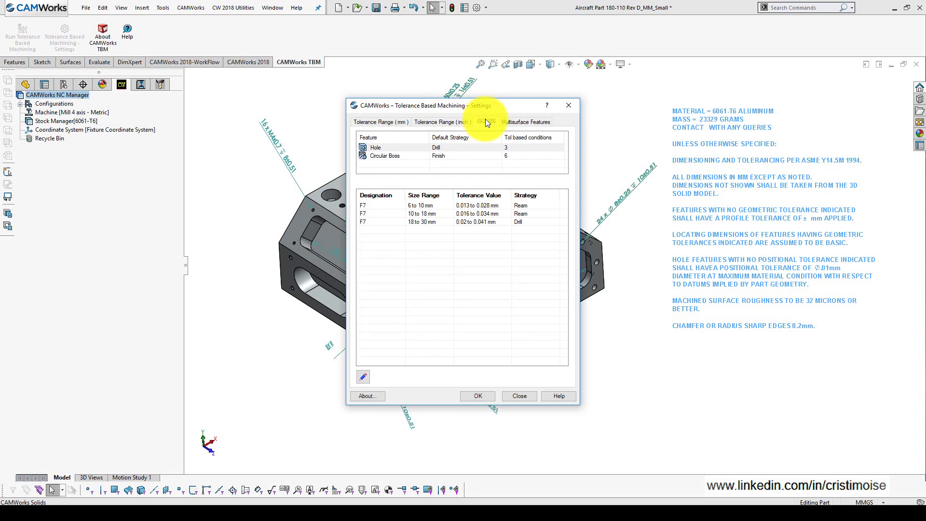
Set the multisurface feature color for the 50 to 86 surface finish range to green.
{"action": "left_click", "coordinate": [524, 123]}
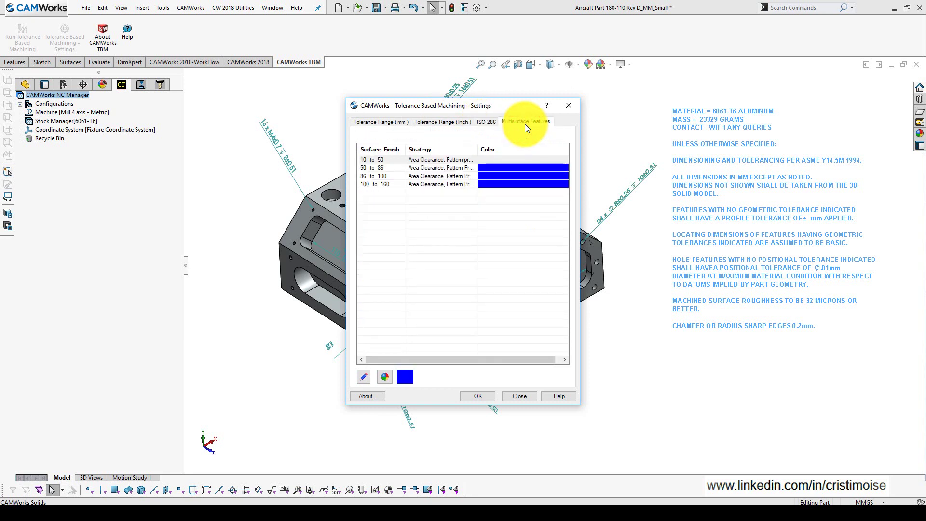
{"action": "left_click", "coordinate": [504, 161]}
{"action": "left_click", "coordinate": [499, 167]}
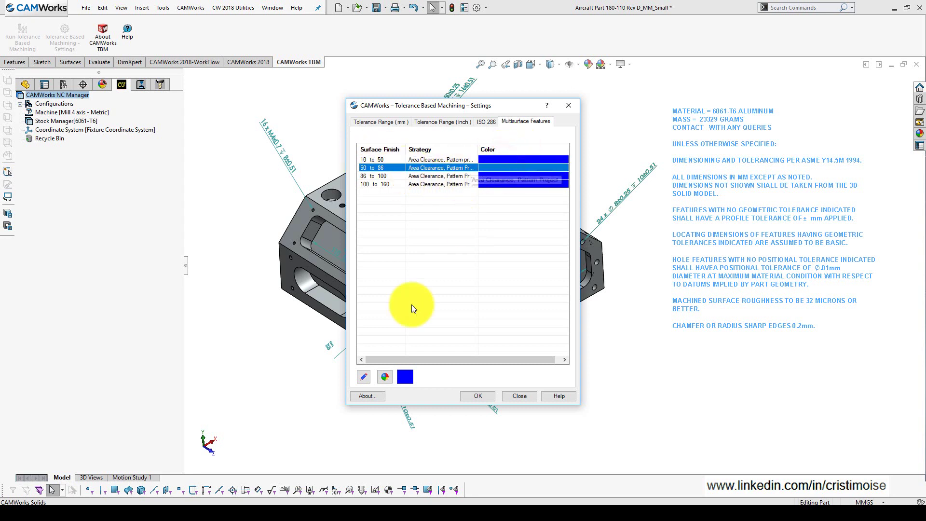
{"action": "left_click", "coordinate": [384, 376]}
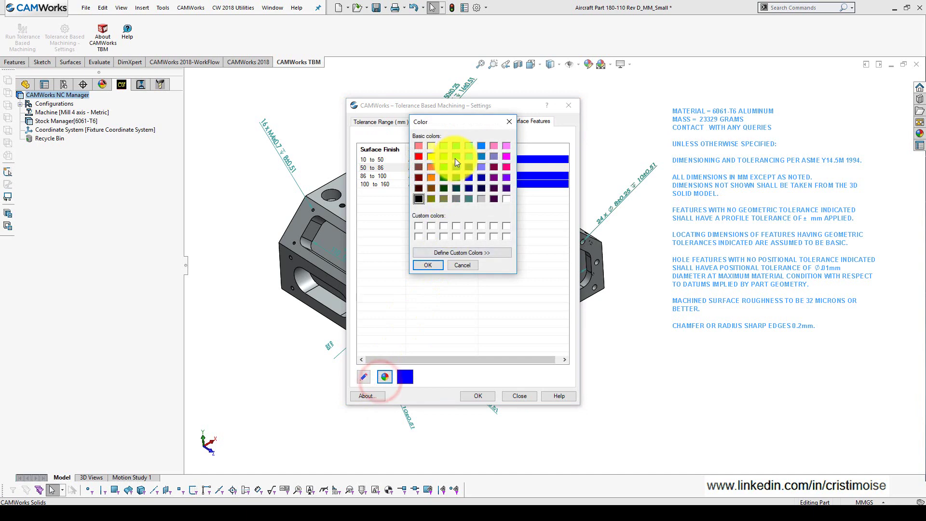
{"action": "left_click", "coordinate": [455, 158]}
{"action": "left_click", "coordinate": [428, 265]}
Set the multisurface feature color for the 86 to 100 surface finish range to light violet-blue.
{"action": "left_click", "coordinate": [515, 176]}
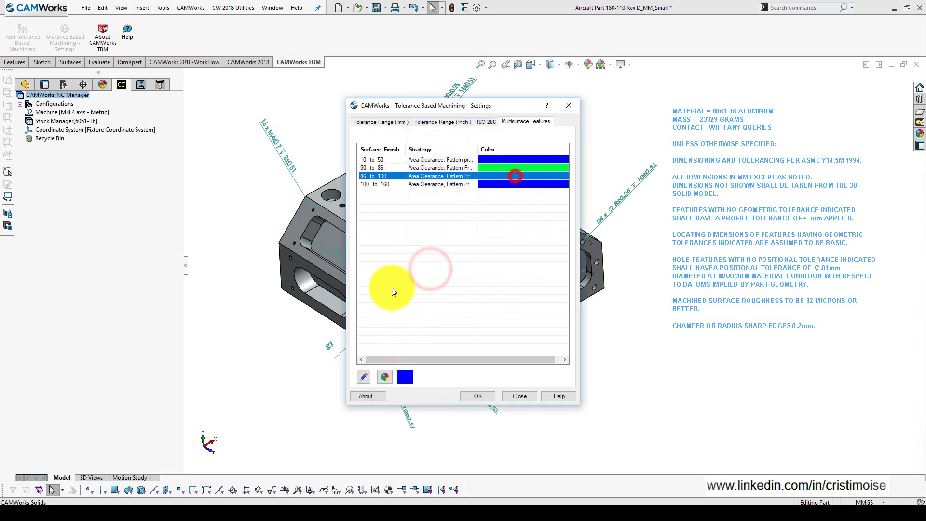
{"action": "left_click", "coordinate": [384, 377]}
{"action": "left_click", "coordinate": [475, 166]}
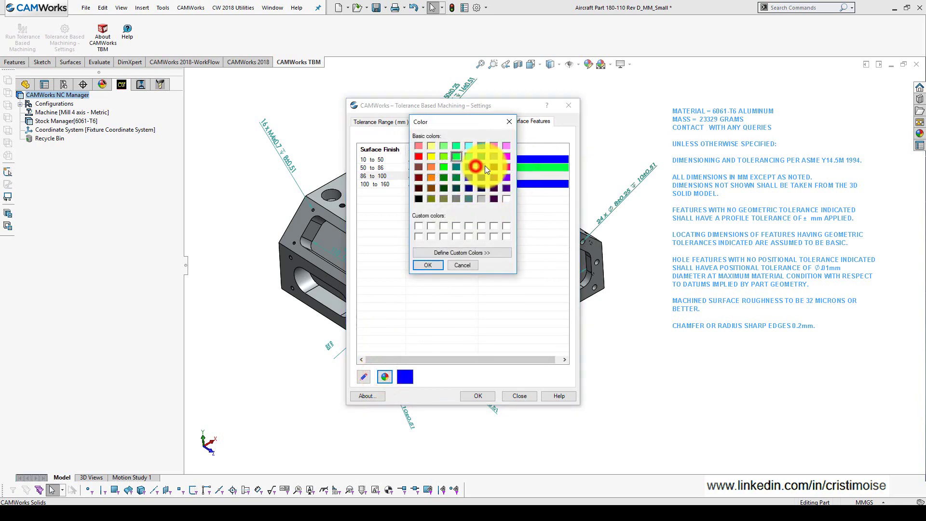
{"action": "left_click", "coordinate": [428, 265]}
Set the color for the 100 to 160 surface finish range to magenta and accept the Tolerance Based Machining settings.
{"action": "left_click", "coordinate": [511, 179]}
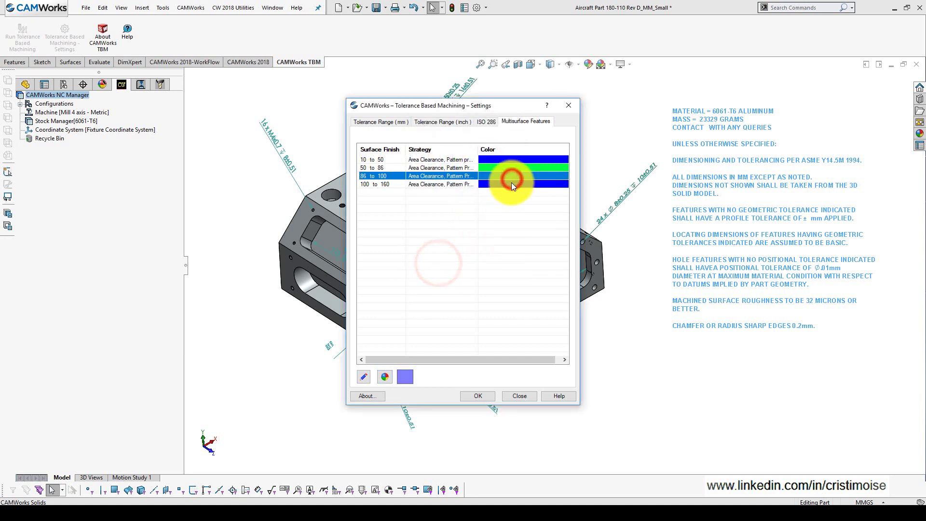
{"action": "left_click", "coordinate": [511, 184]}
{"action": "left_click", "coordinate": [405, 376]}
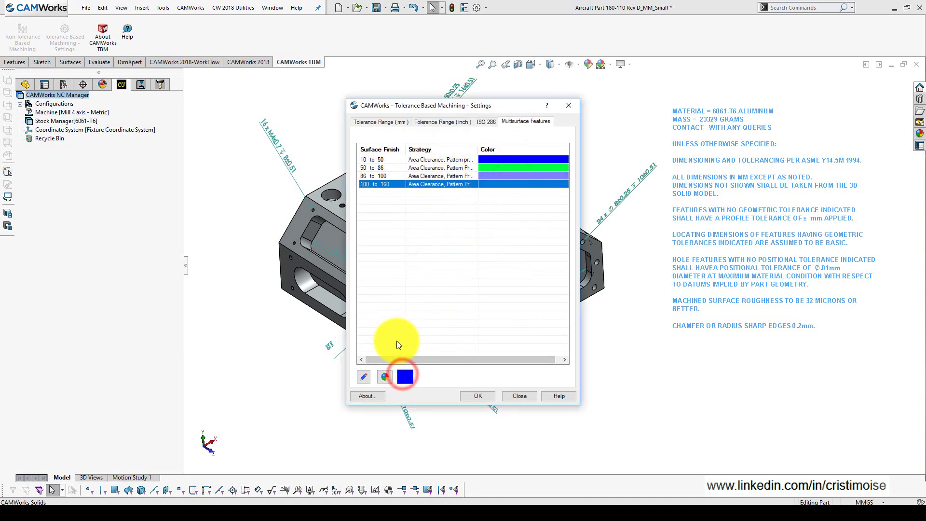
{"action": "left_click", "coordinate": [384, 377]}
{"action": "left_click", "coordinate": [505, 156]}
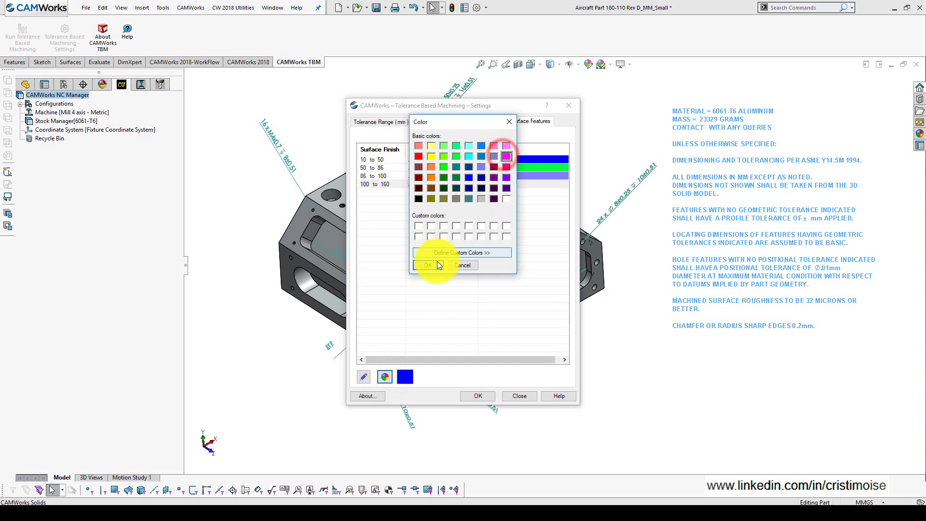
{"action": "left_click", "coordinate": [428, 265]}
{"action": "left_click", "coordinate": [477, 395]}
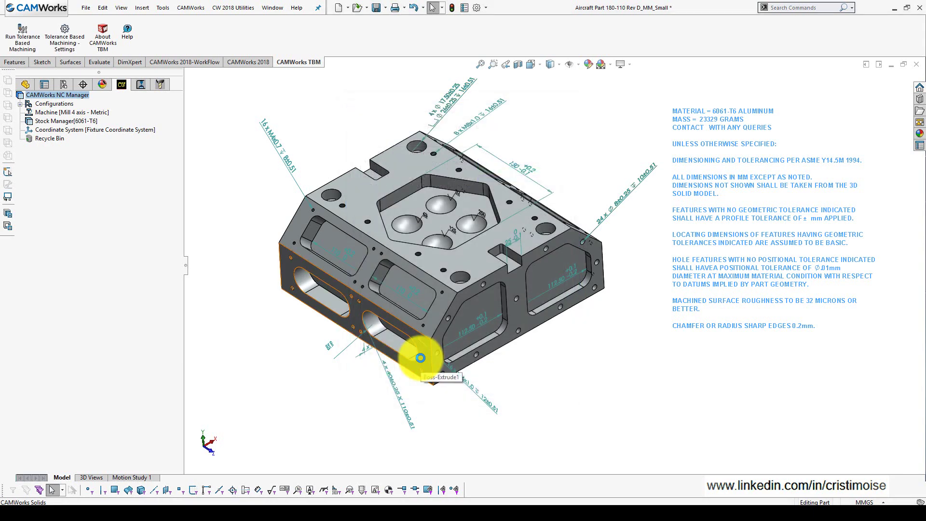
Review the part's tolerance ranges, ISO 286 fits and surface finishes, and run Tolerance Based Machining with feature recognition, operation plan and toolpath generation.
{"action": "left_click", "coordinate": [7, 45]}
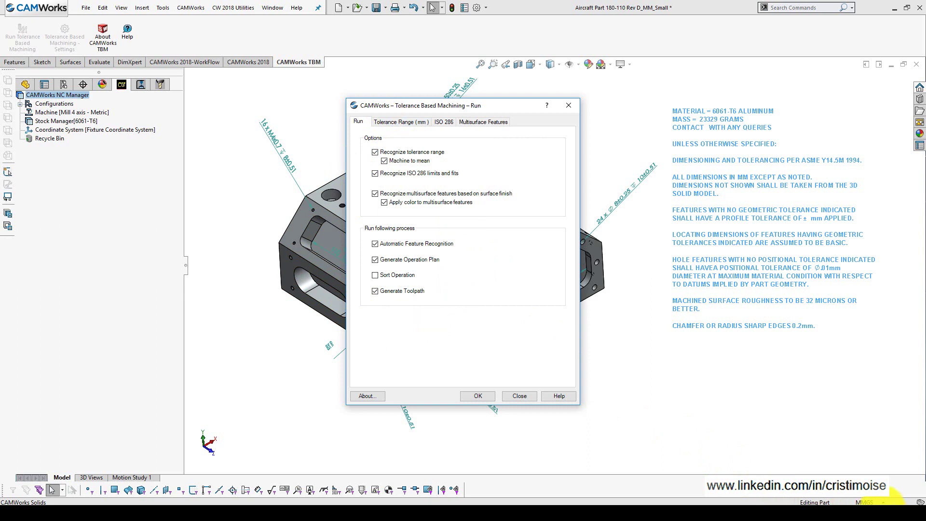
{"action": "left_click", "coordinate": [393, 123]}
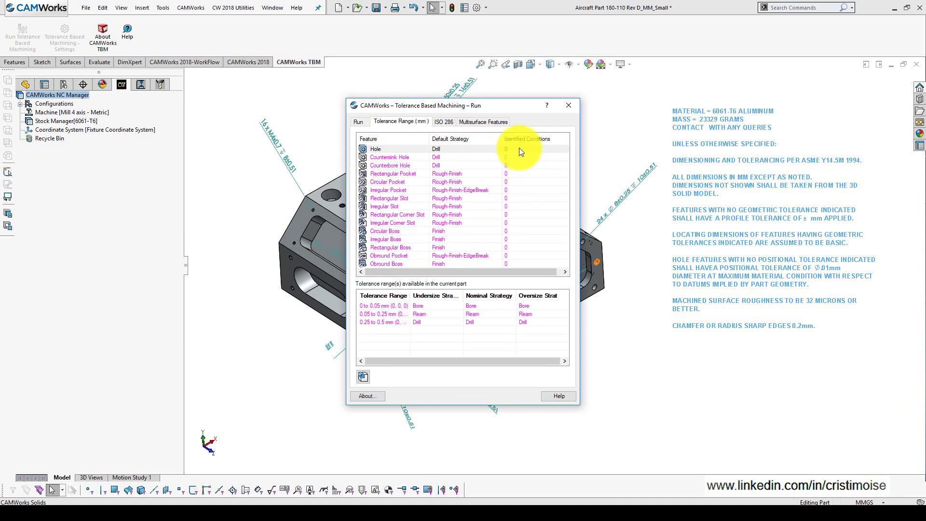
{"action": "left_click", "coordinate": [439, 122]}
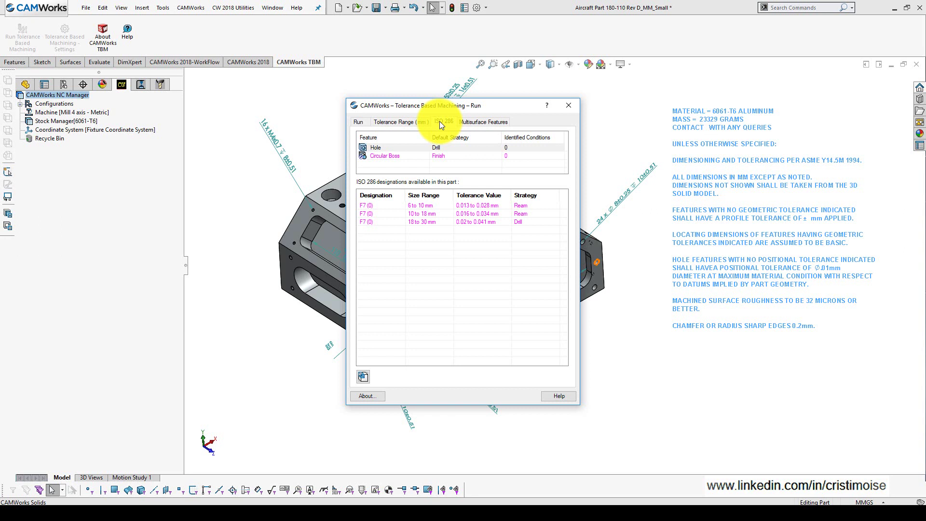
{"action": "left_click", "coordinate": [484, 120]}
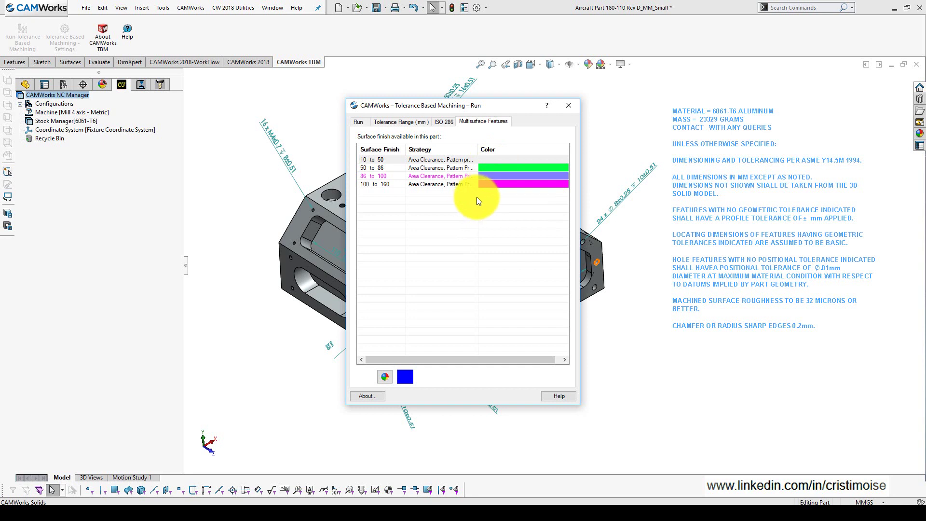
{"action": "left_click", "coordinate": [368, 123]}
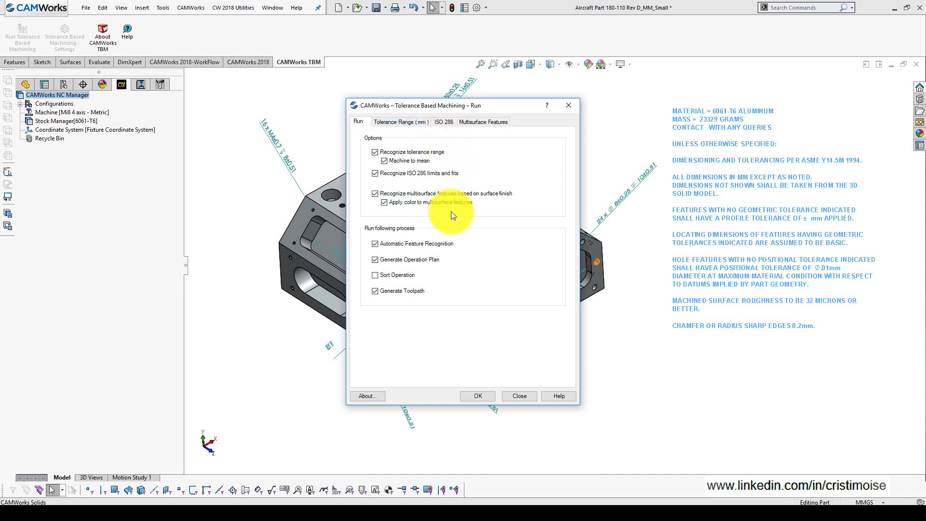
{"action": "left_click", "coordinate": [478, 395]}
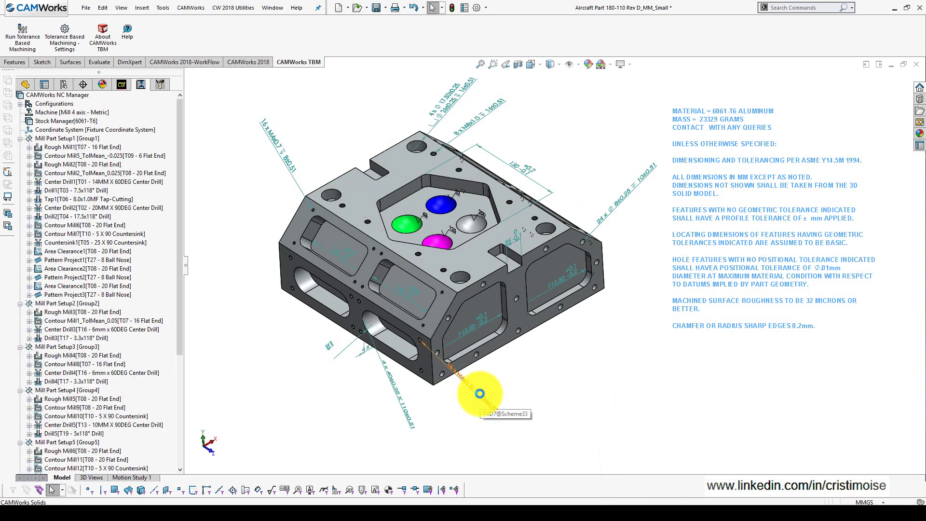
Examine the recognized features and generated operations, selecting Contour Mill5 and Pattern Project1 in Mill Part Setup1 to view their toolpaths.
{"action": "left_click", "coordinate": [116, 85]}
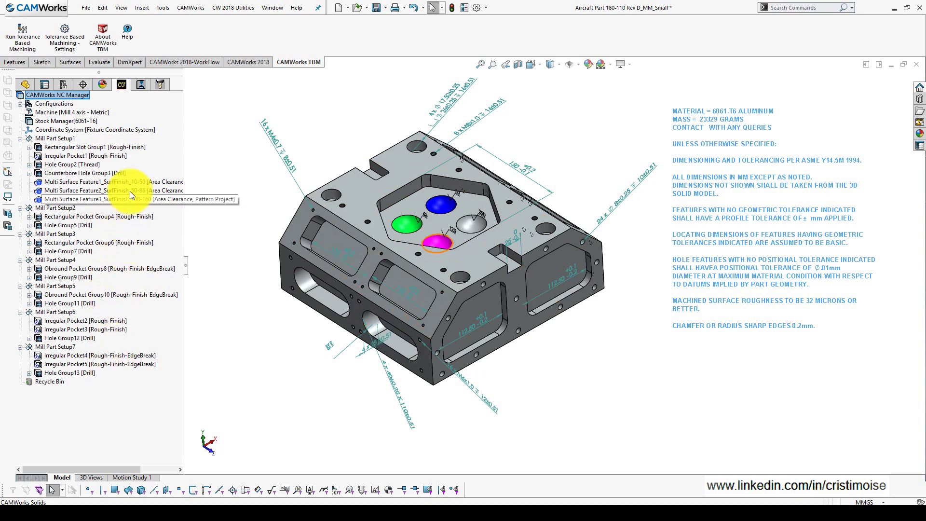
{"action": "left_click", "coordinate": [140, 84]}
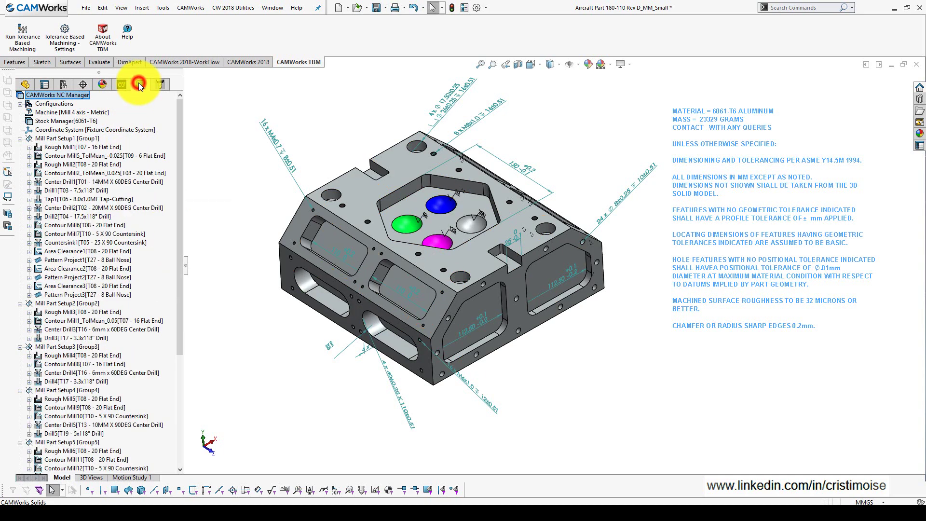
{"action": "left_click", "coordinate": [129, 156]}
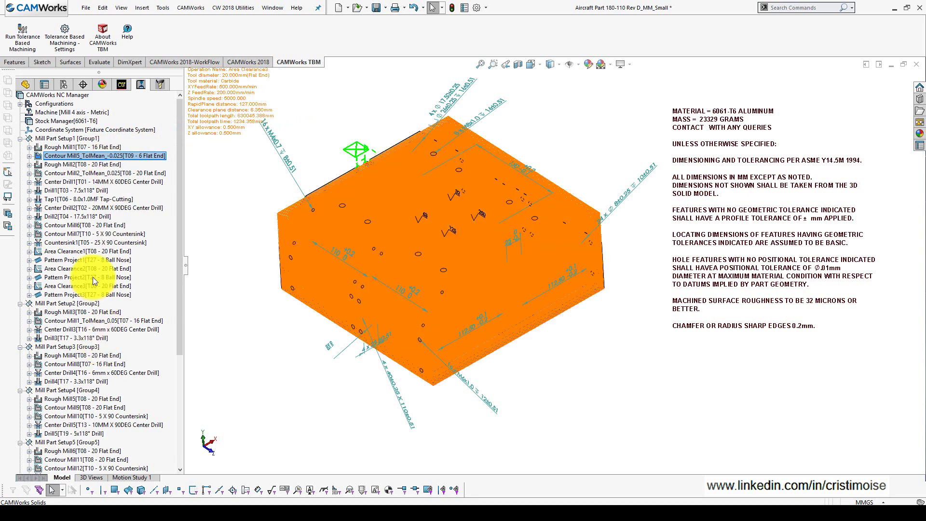
{"action": "left_click", "coordinate": [92, 261]}
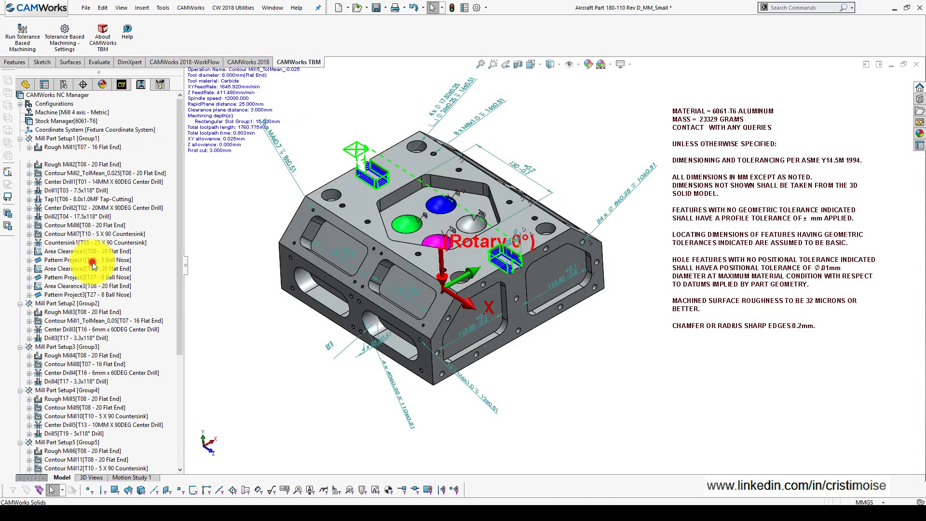